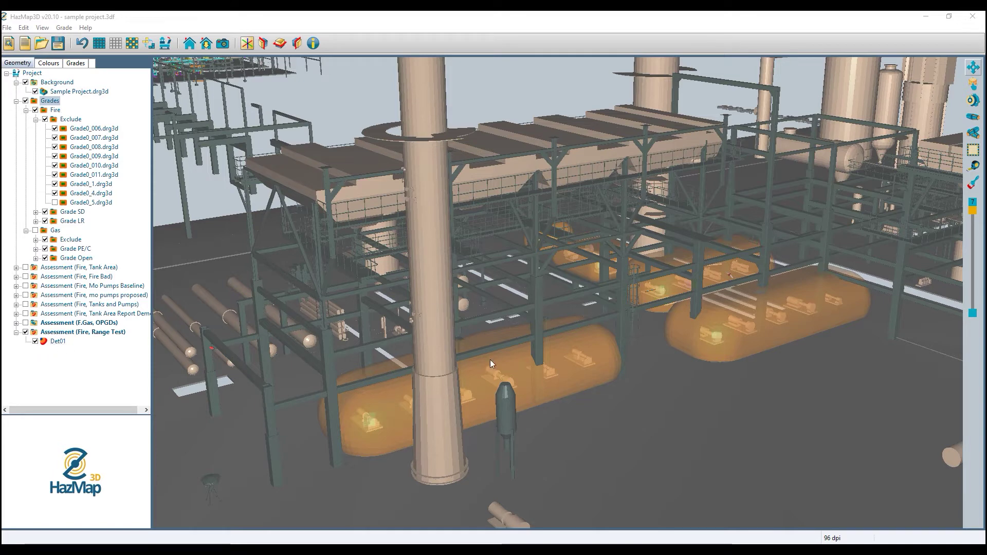
# Step: Redisplay the detection footprint of detector Det01 in the Range Test fire assessment
pyautogui.click(35, 341)
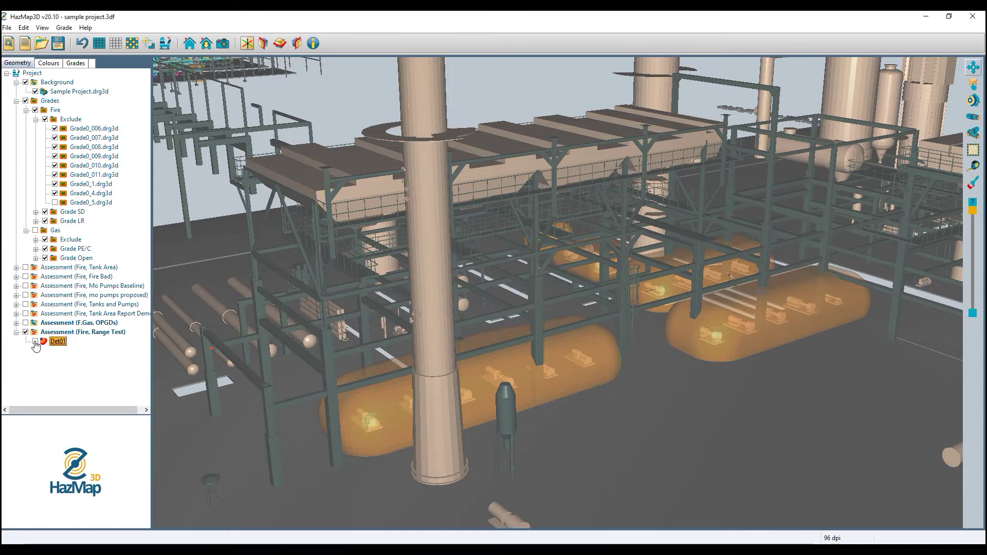
pyautogui.click(34, 342)
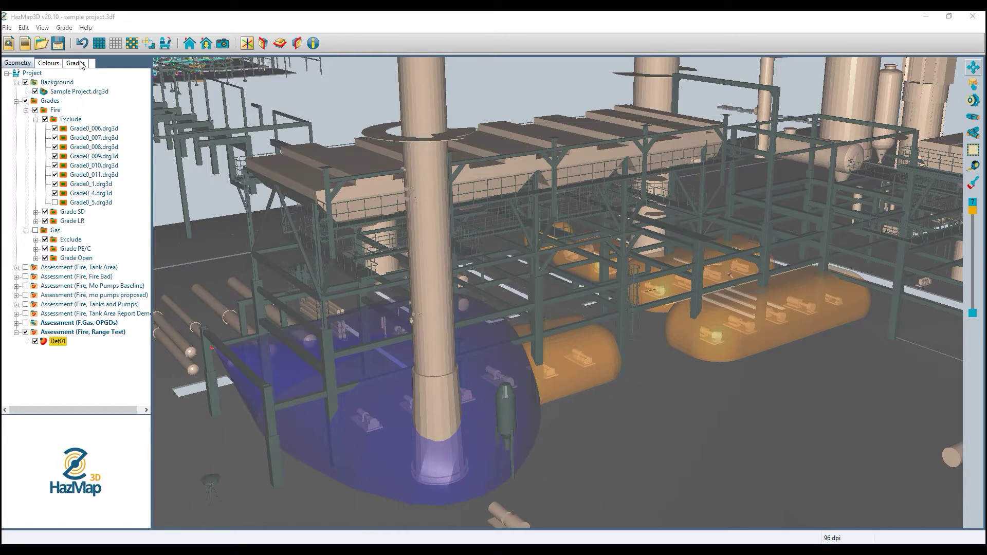
# Step: Set the SD fire grade's alarm and control fire sizes to 50 kW-RHO in the project assessment rules
pyautogui.moveTo(189, 157); pyautogui.dragTo(113, 155)
pyautogui.write('500')
pyautogui.press('Tab')
pyautogui.write('50')
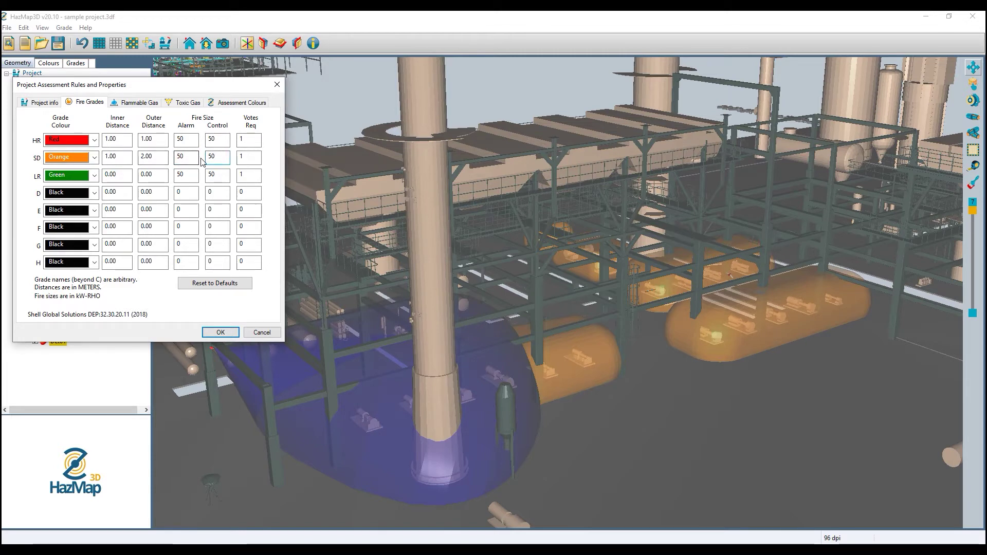
# Step: Check the RHO equivalent of the FM3260 test fire and the SD grade's required votes, and accept the assessment rules
pyautogui.click(44, 103)
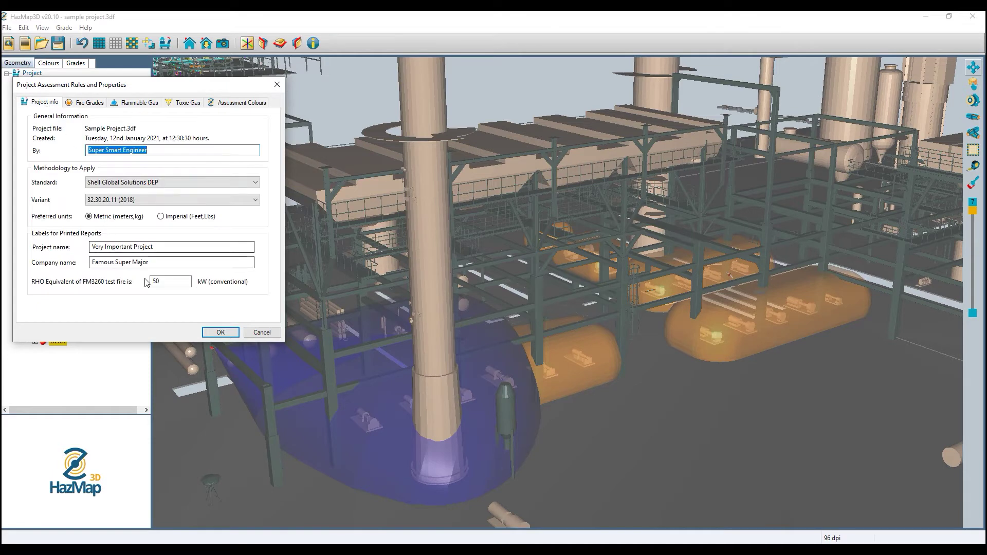
pyautogui.moveTo(167, 281); pyautogui.dragTo(142, 281)
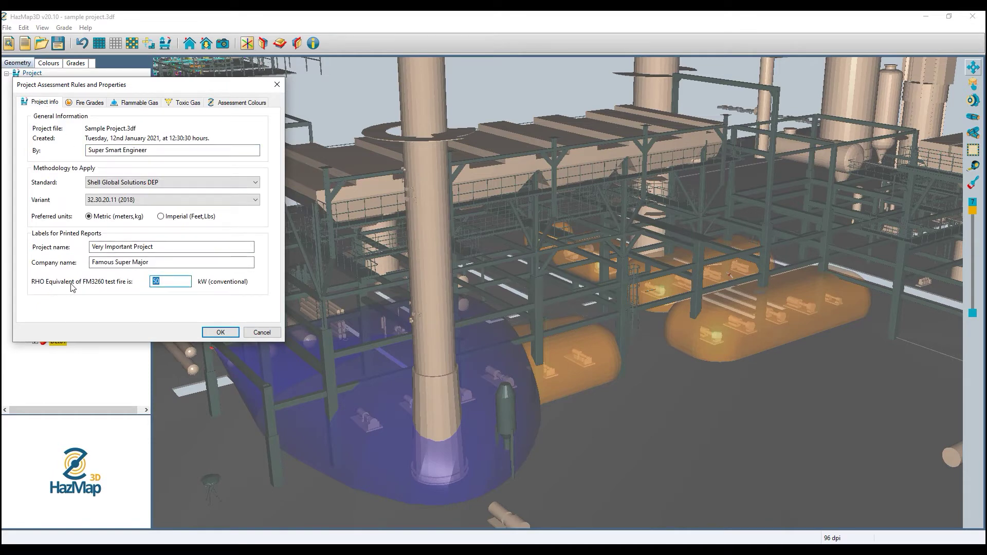
pyautogui.click(86, 102)
pyautogui.moveTo(249, 157); pyautogui.dragTo(236, 157)
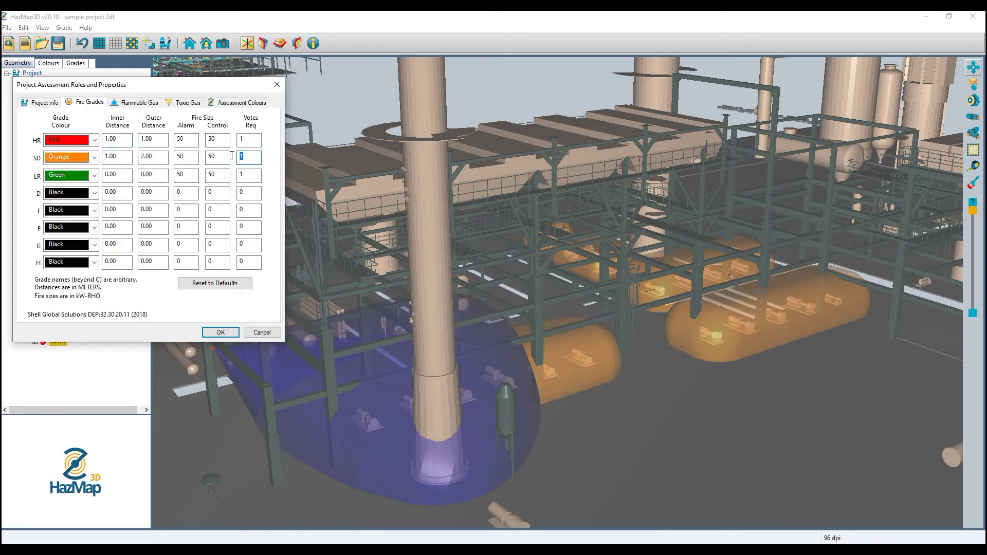
pyautogui.click(220, 332)
pyautogui.rightClick(103, 334)
pyautogui.click(119, 340)
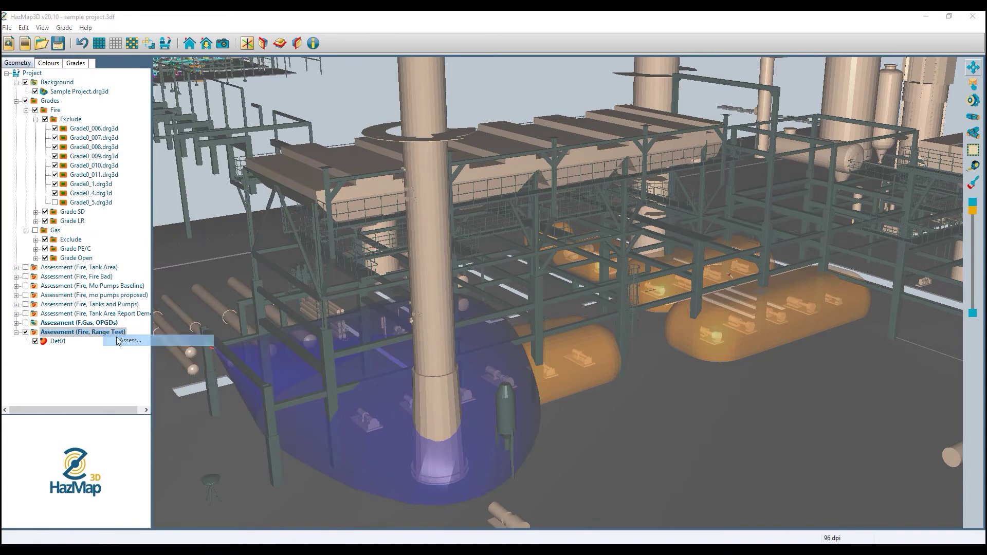
pyautogui.click(180, 401)
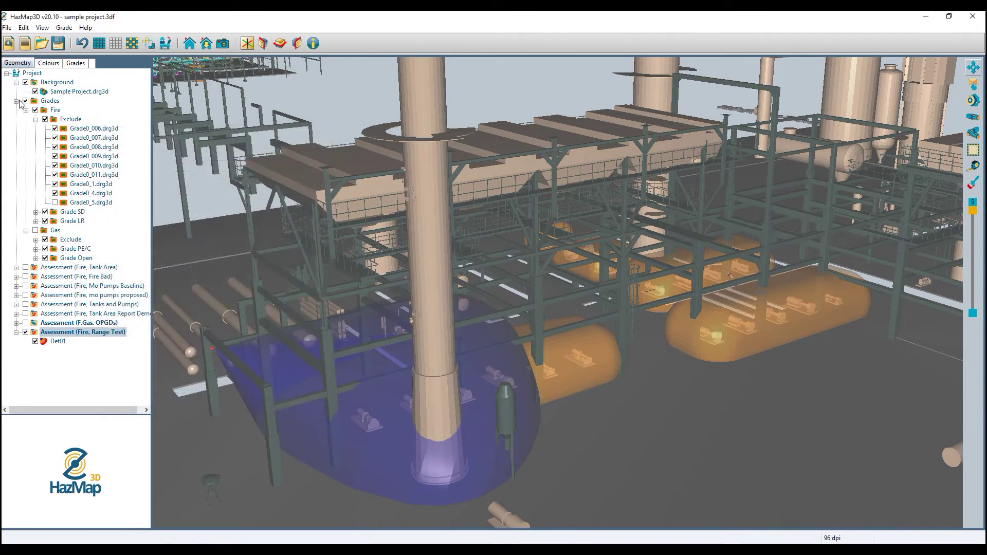
# Step: Run the Range Test fire assessment with all grade drawings hidden, continuing despite the unchecked grades, and display Det01's footprint
pyautogui.click(25, 101)
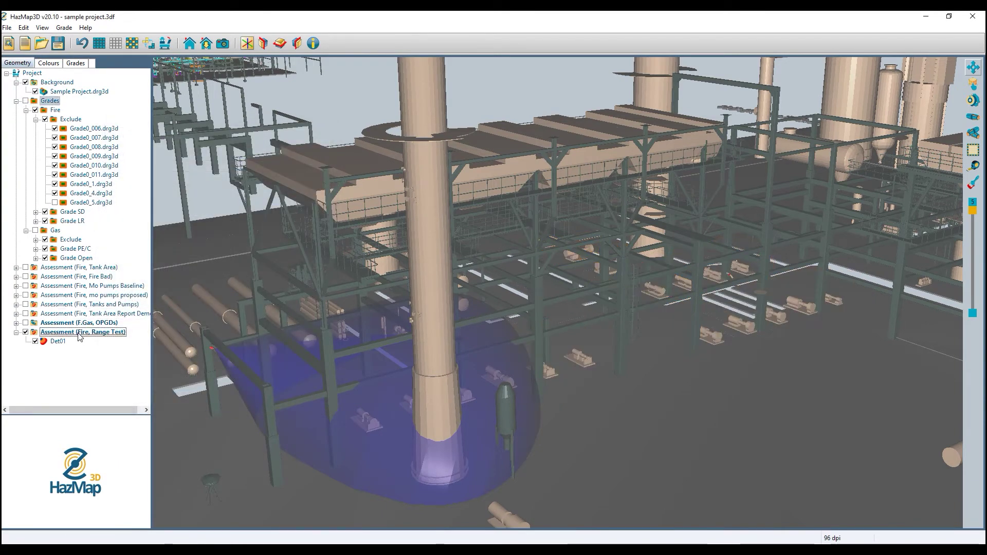
pyautogui.rightClick(126, 334)
pyautogui.click(142, 340)
pyautogui.click(293, 401)
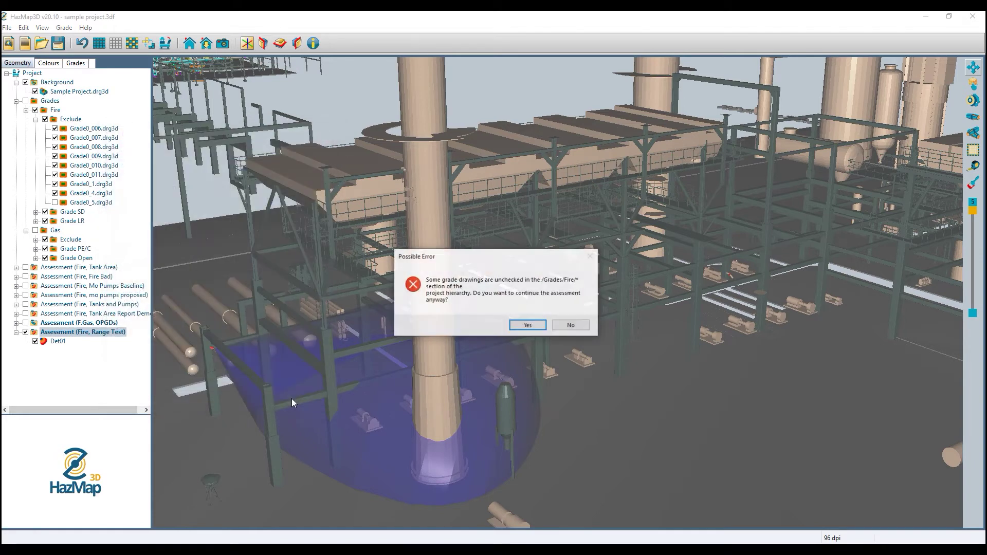
pyautogui.click(520, 325)
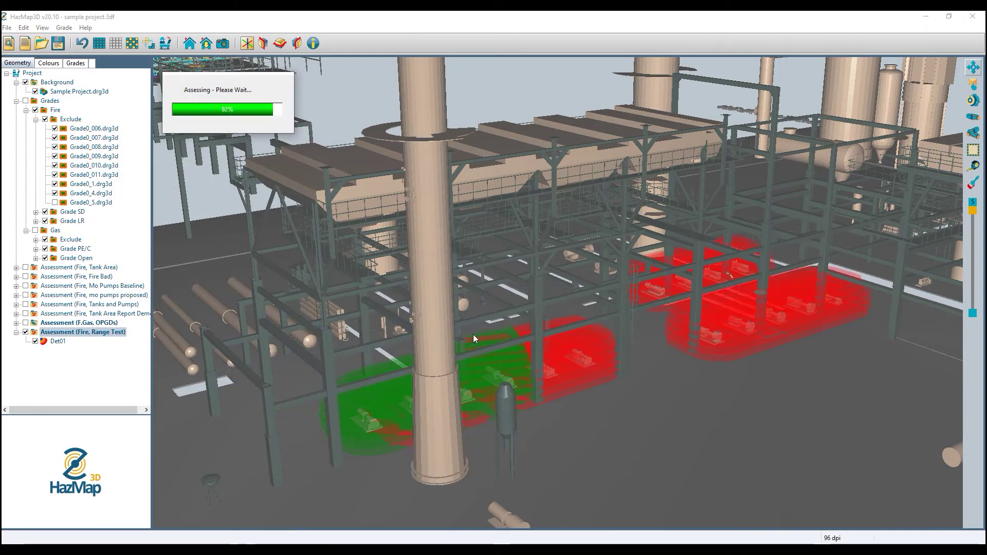
pyautogui.click(58, 340)
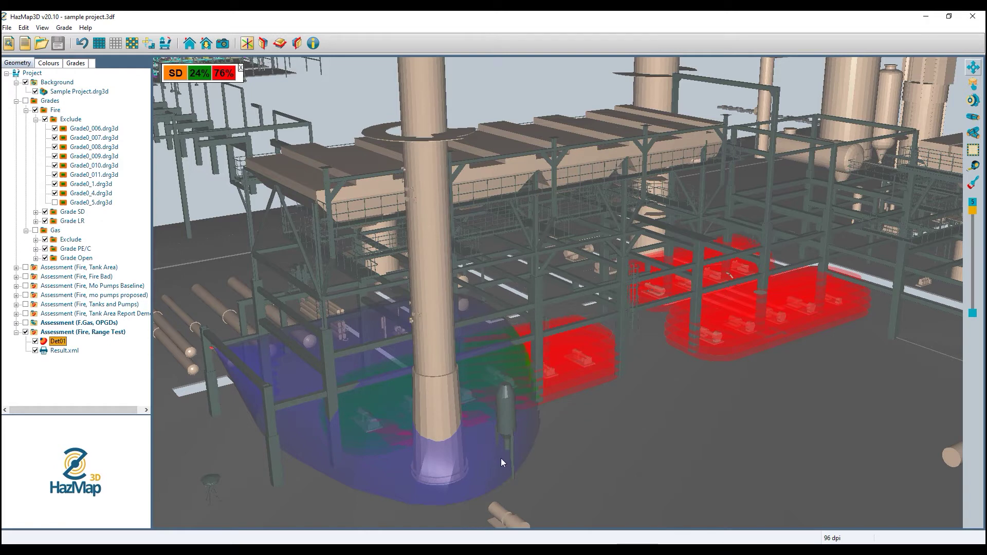
# Step: Set the SD fire grade's alarm and control fire sizes to 100 kW-RHO
pyautogui.click(73, 64)
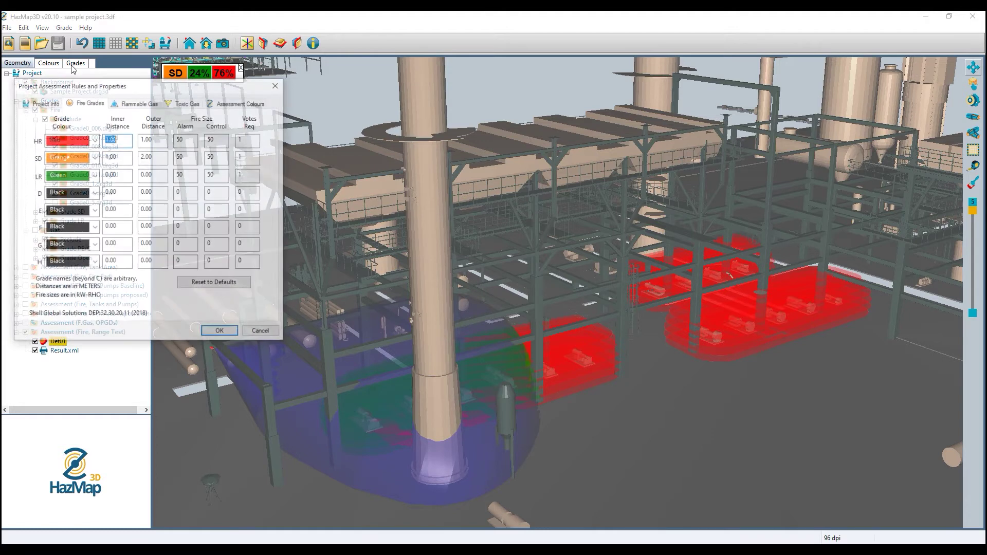
pyautogui.doubleClick(181, 157)
pyautogui.write('100')
pyautogui.press('Tab')
pyautogui.write('1')
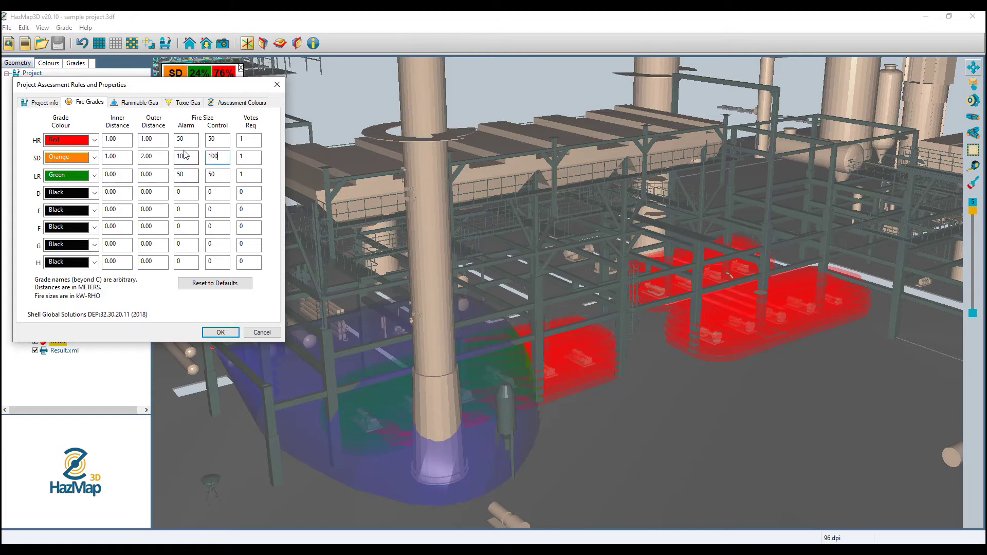
pyautogui.moveTo(189, 156); pyautogui.dragTo(170, 153)
pyautogui.click(220, 332)
# Step: Rerun the Range Test fire assessment with the 100 kW SD fire size and display Det01's footprint over the result
pyautogui.rightClick(97, 333)
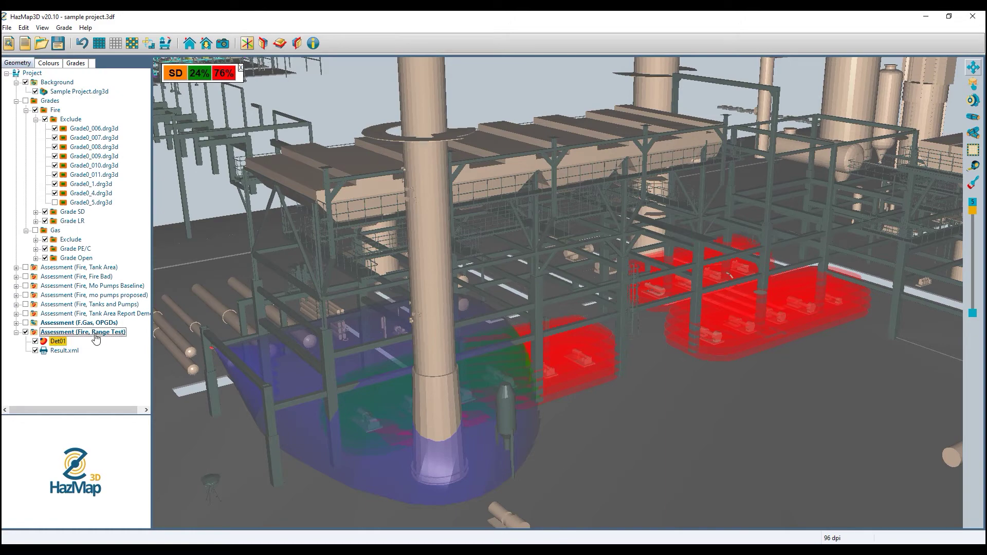
pyautogui.click(114, 341)
pyautogui.click(308, 400)
pyautogui.click(516, 325)
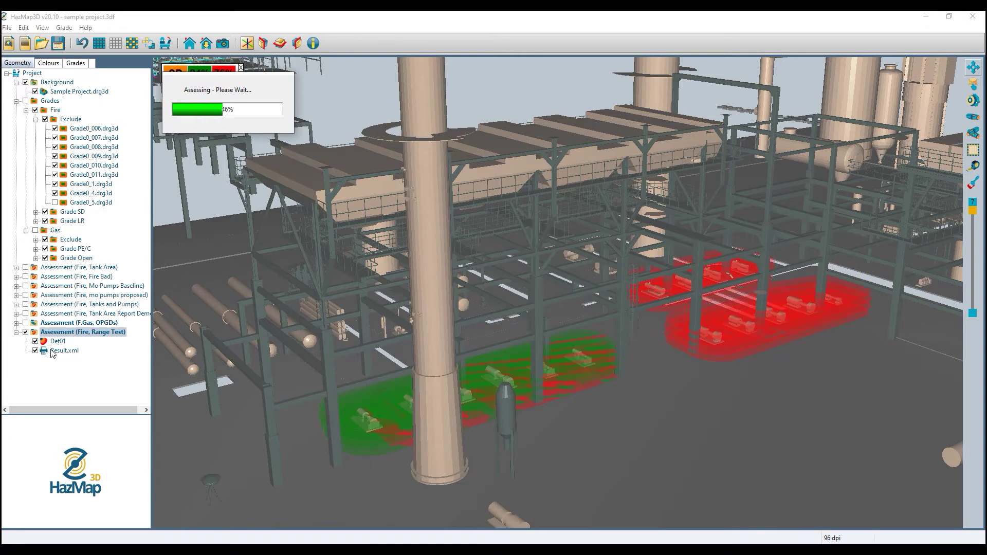
pyautogui.click(34, 343)
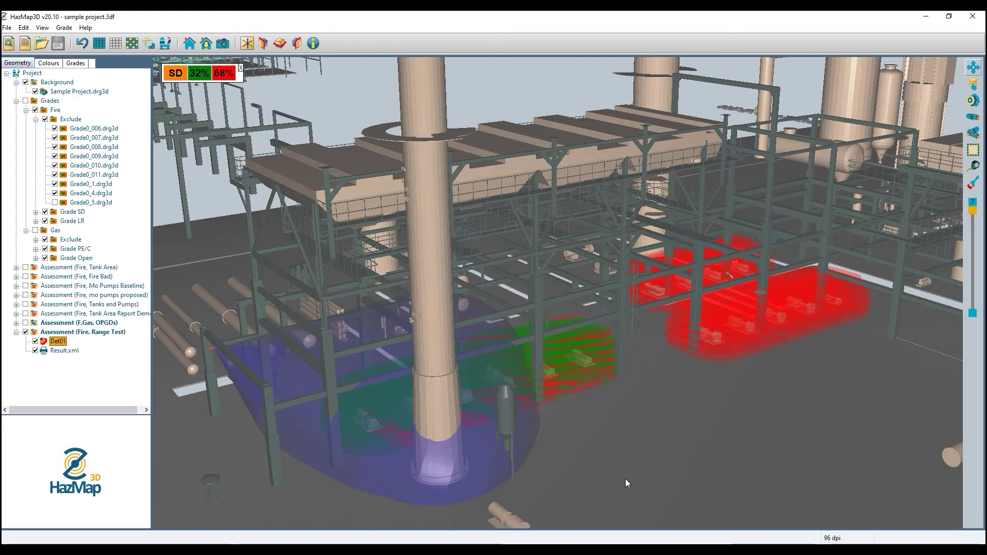
# Step: Set the SD fire grade's control and alarm fire sizes to 250 kW-RHO
pyautogui.click(77, 65)
pyautogui.doubleClick(216, 156)
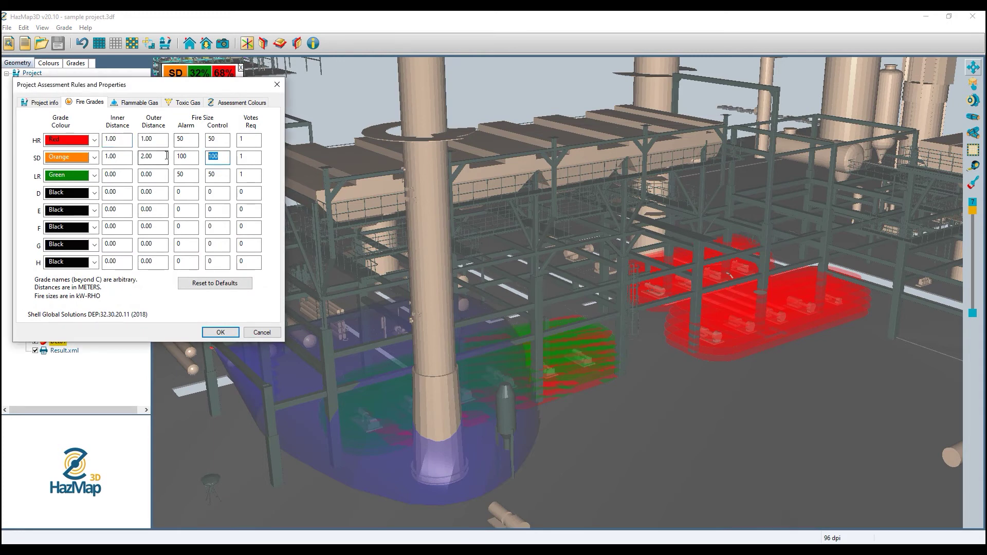
pyautogui.write('250')
pyautogui.doubleClick(186, 156)
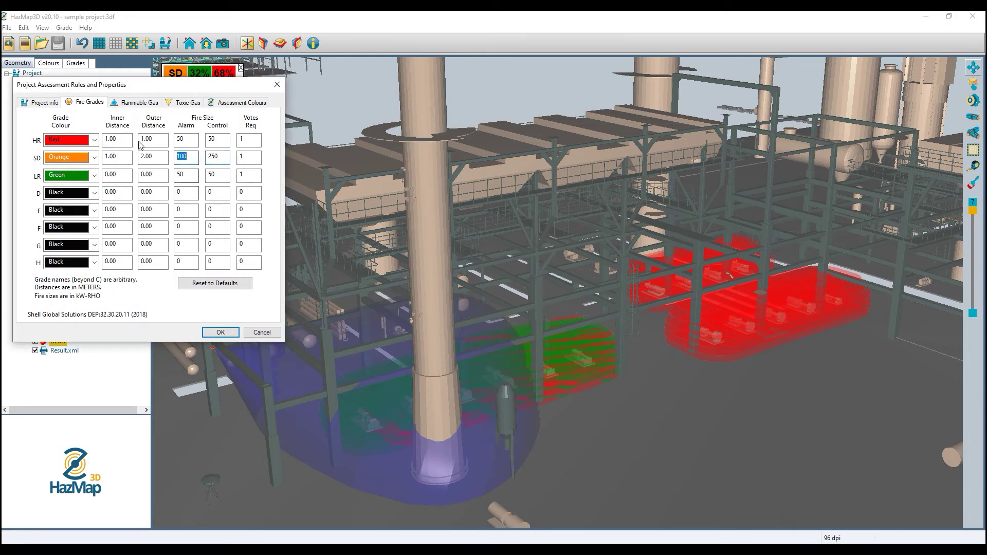
pyautogui.write('250')
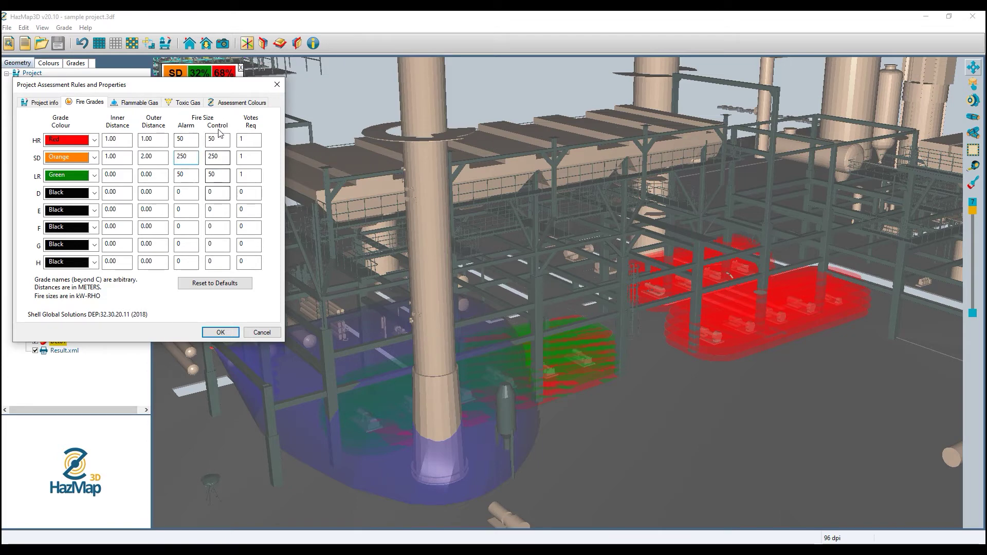
pyautogui.click(221, 333)
# Step: Rerun the Range Test fire assessment for the 250 kW SD fire size, continuing with the grade drawings unchecked
pyautogui.click(113, 334)
pyautogui.rightClick(113, 335)
pyautogui.click(132, 341)
pyautogui.click(307, 400)
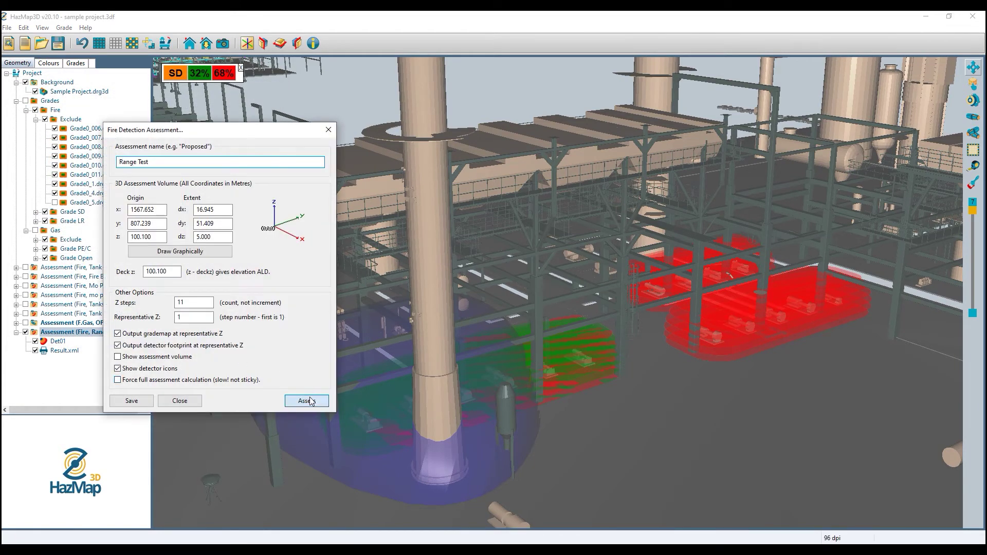
pyautogui.click(535, 324)
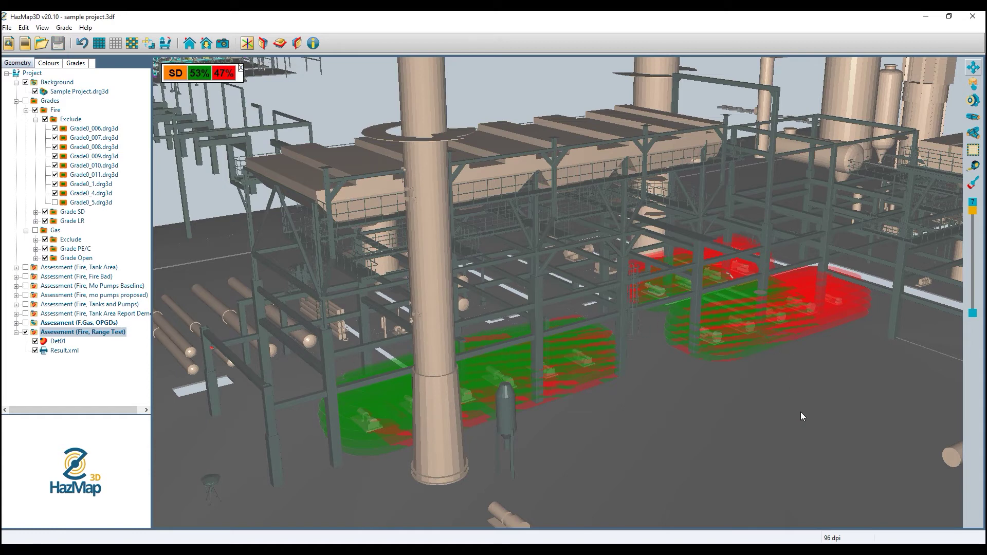
# Step: Set the SD fire grade's control and alarm fire sizes to 500 kW-RHO
pyautogui.click(81, 71)
pyautogui.doubleClick(216, 156)
pyautogui.write('500')
pyautogui.doubleClick(182, 157)
pyautogui.write('500')
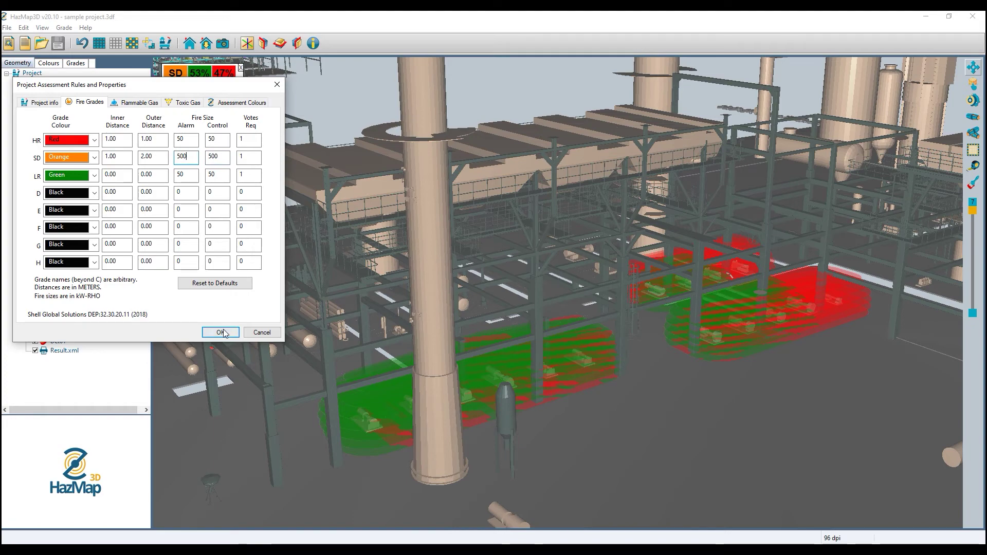
pyautogui.click(221, 332)
# Step: Rerun the Range Test fire assessment for the 500 kW SD fire size, continuing with the grade drawings unchecked
pyautogui.rightClick(105, 336)
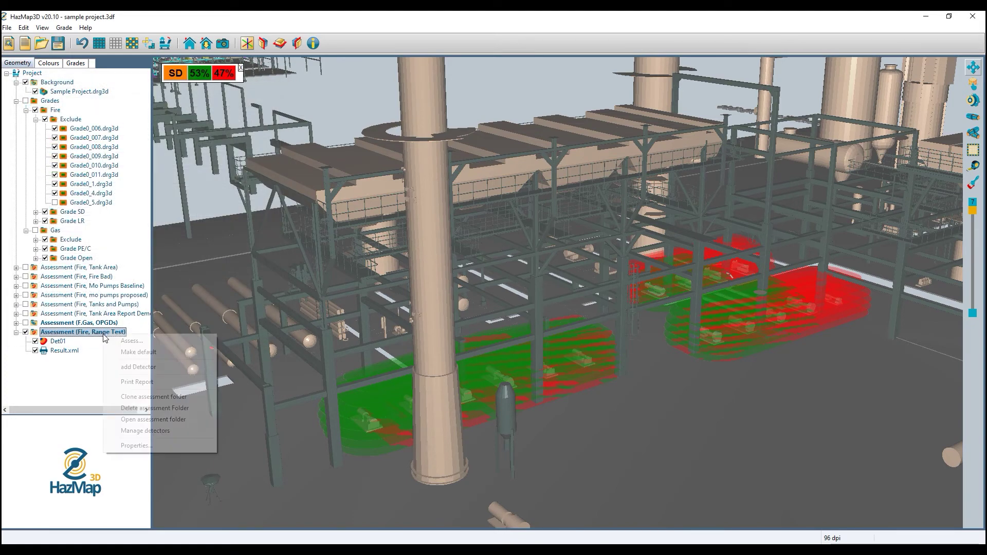
pyautogui.click(128, 341)
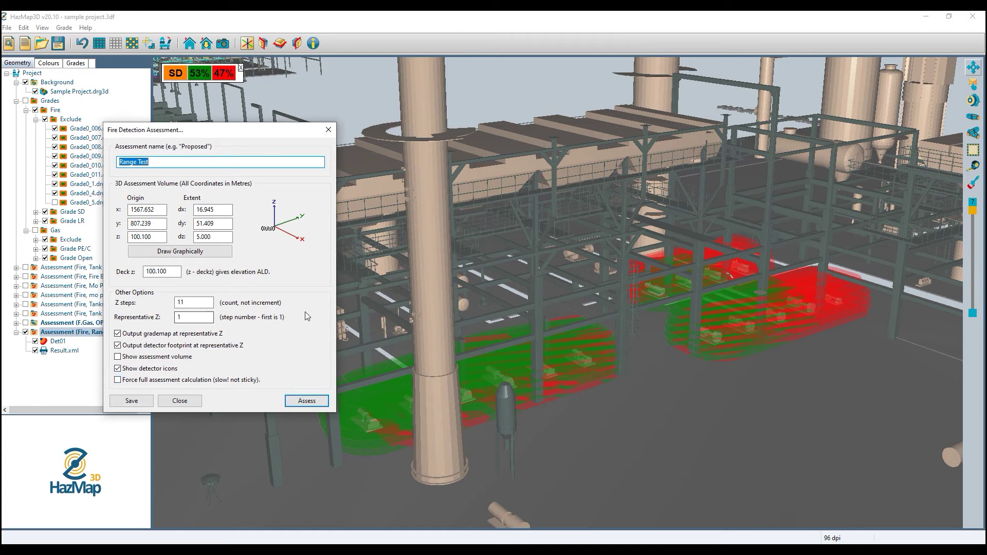
pyautogui.click(309, 400)
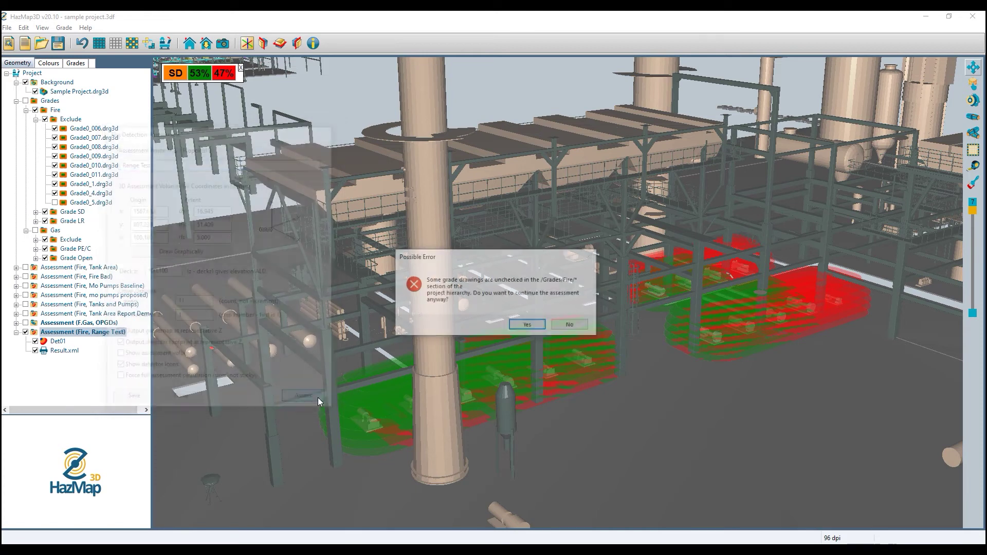
pyautogui.click(519, 323)
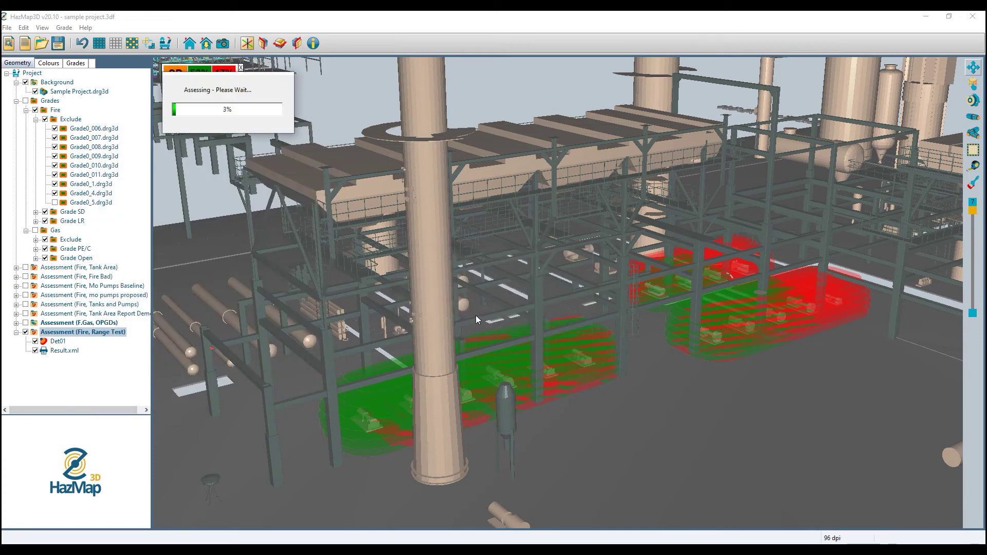